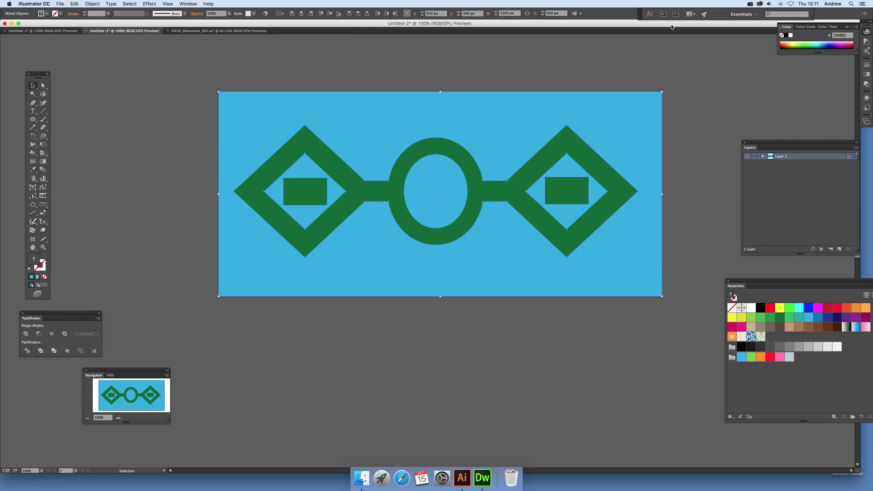
Reselect the entire blue-and-green border artwork and show the Effect > Stipplism submenu.
click(205, 81)
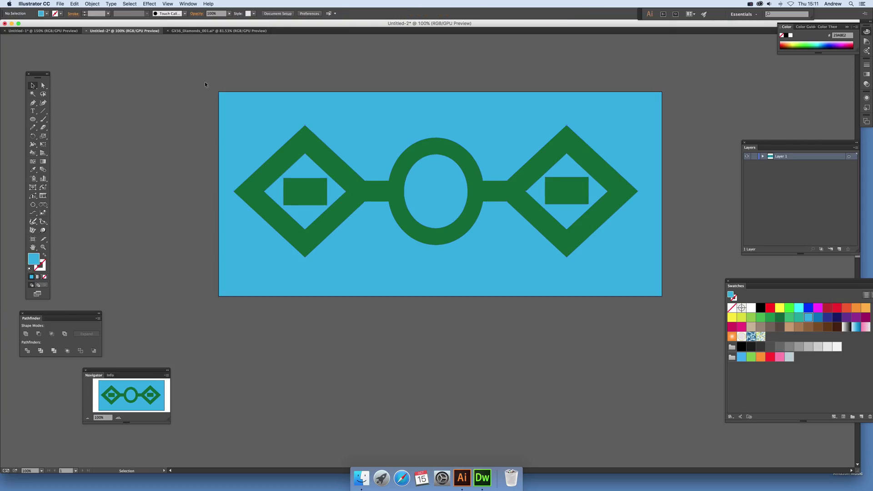
drag(205, 81, 709, 322)
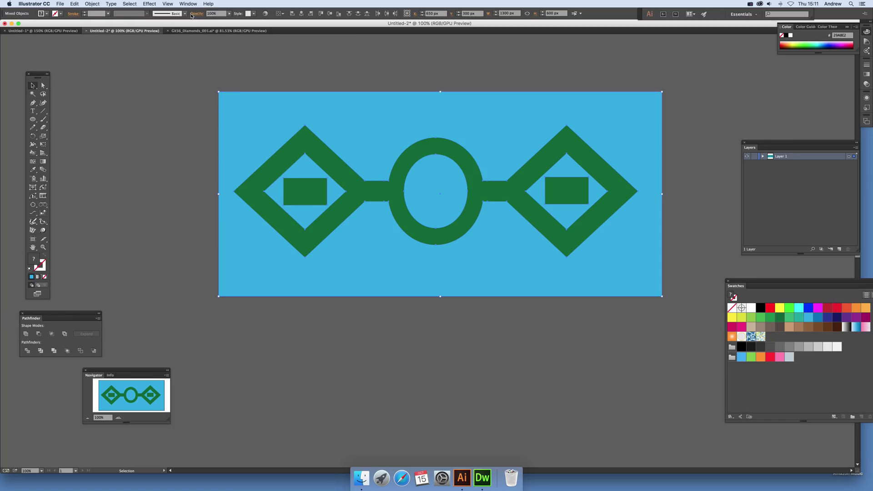
click(149, 4)
mouse_move(177, 211)
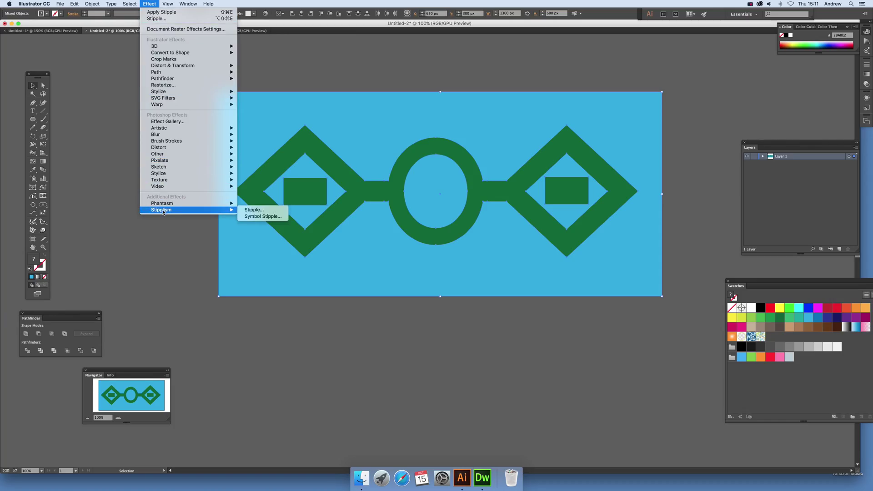
Open the Stipple settings (Density 100%, Size 6 px) and move the dialog off the artwork.
click(254, 211)
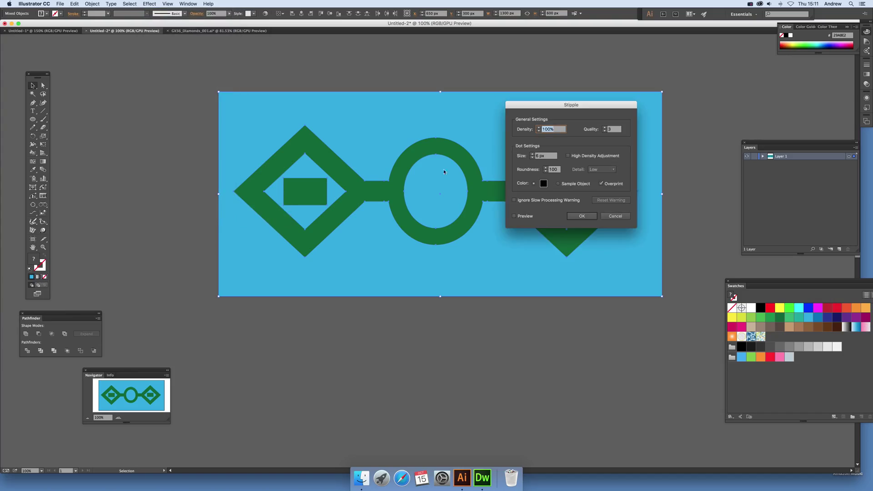
drag(557, 108, 597, 97)
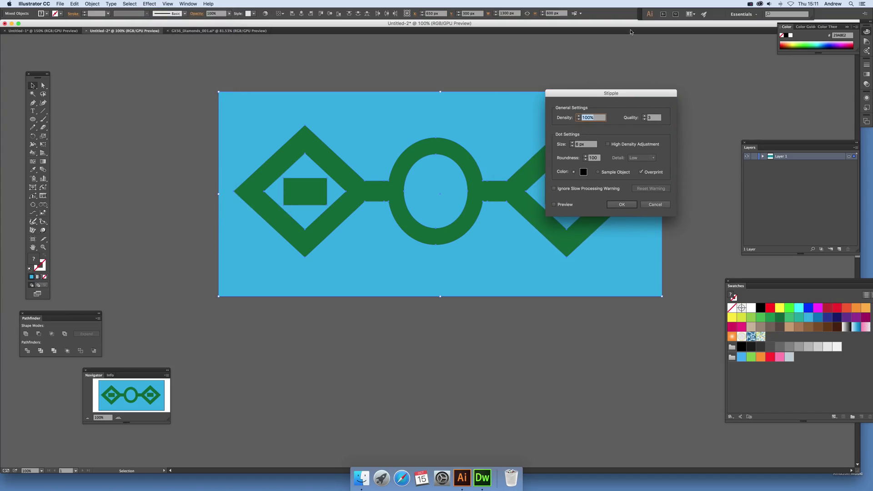
drag(589, 93, 590, 80)
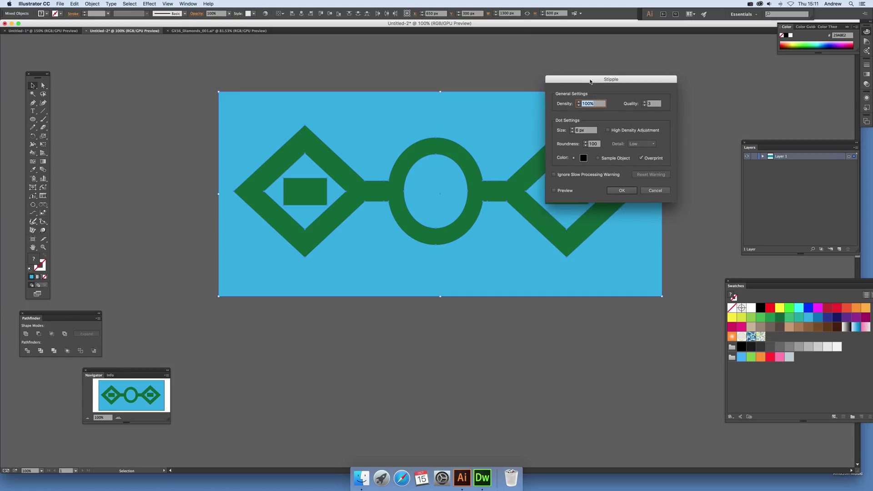
Turn on the Stipple preview and set the dot density to 50%.
click(553, 190)
key(space)
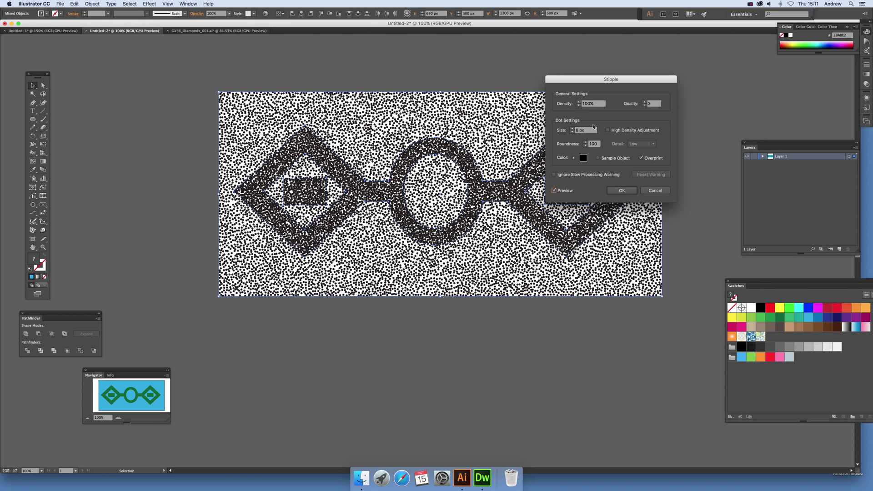
key(Tab)
text(50)
key(Tab)
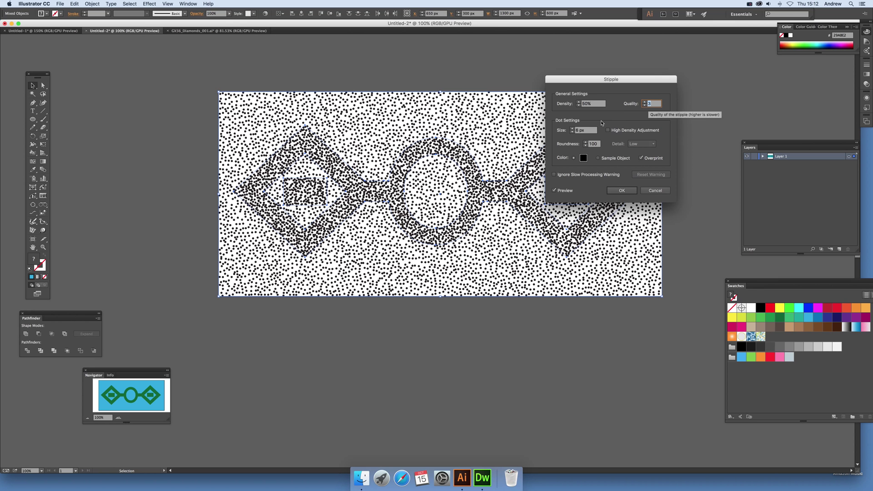
Settle the stipple dot size at 7 px and apply the effect.
click(572, 129)
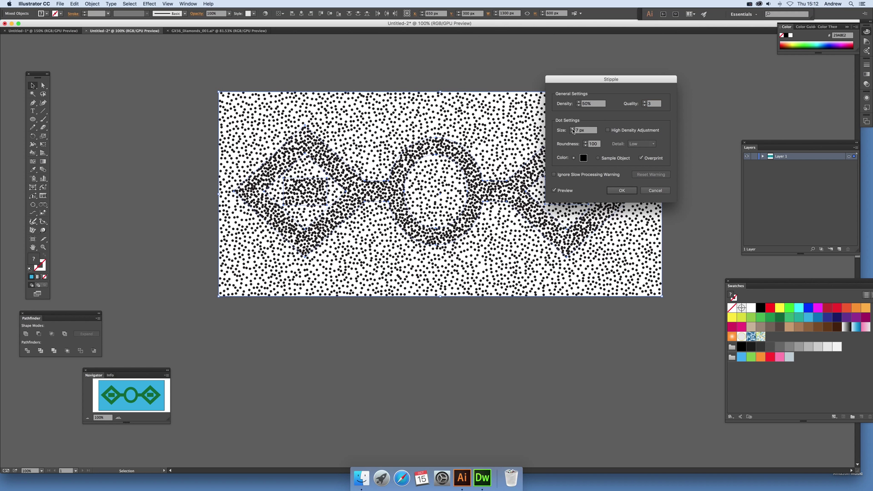
click(572, 129)
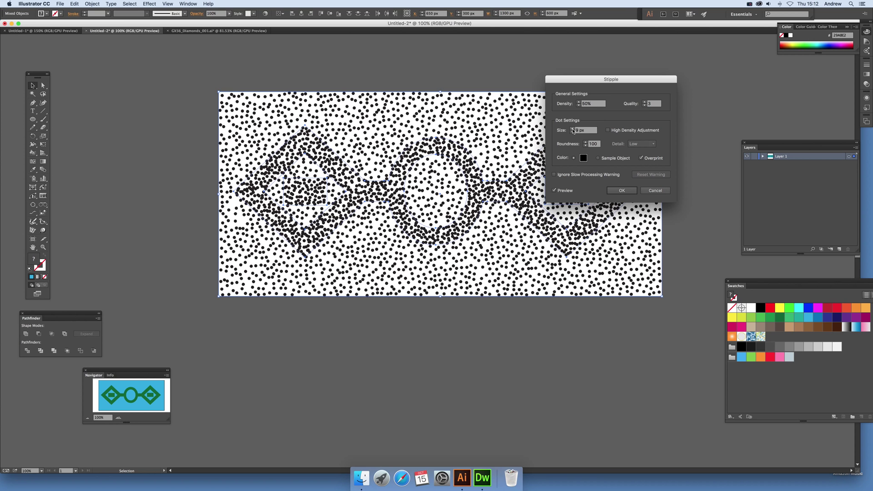
click(572, 129)
click(572, 131)
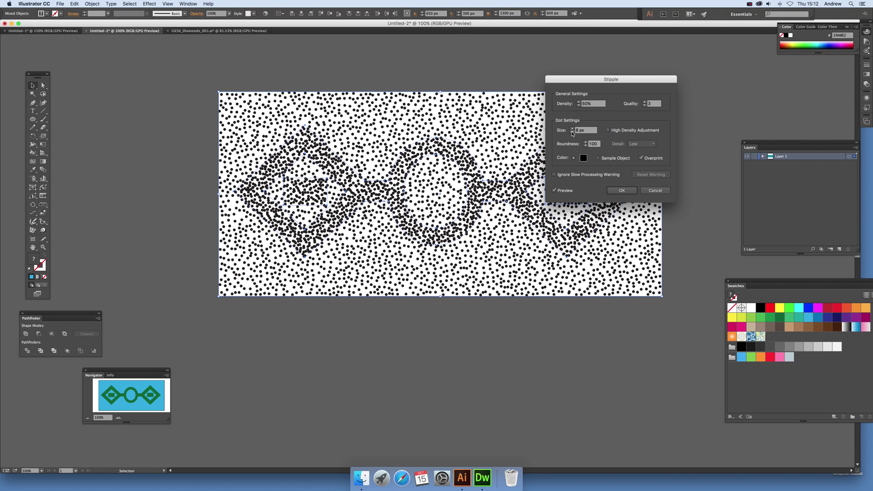
click(573, 131)
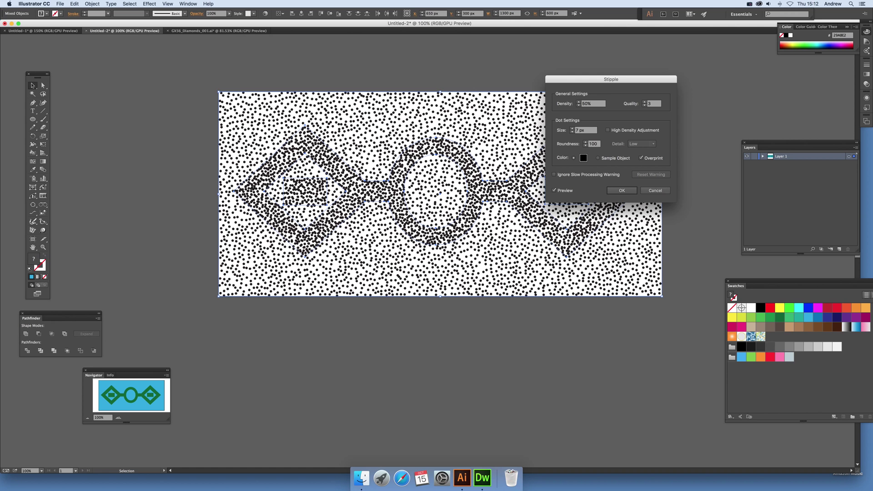
click(622, 190)
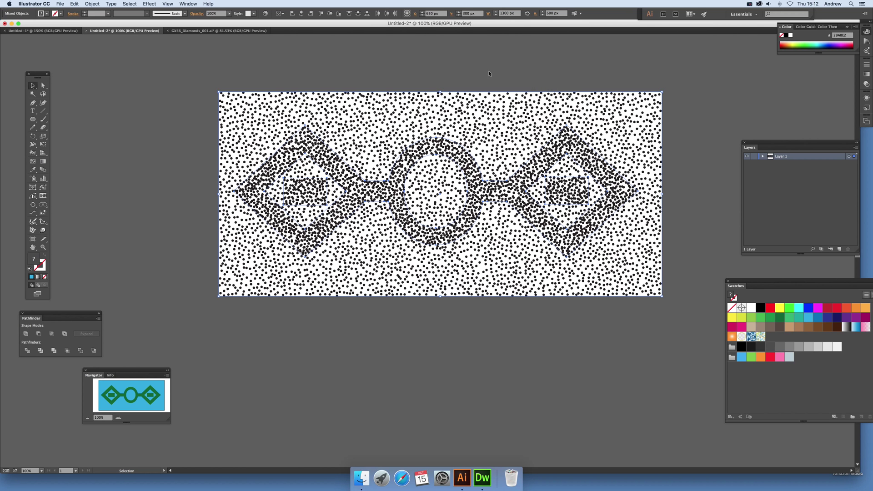
Zoom to 200% and undo the Stipple effect to restore the blue-and-green border.
click(118, 418)
click(119, 418)
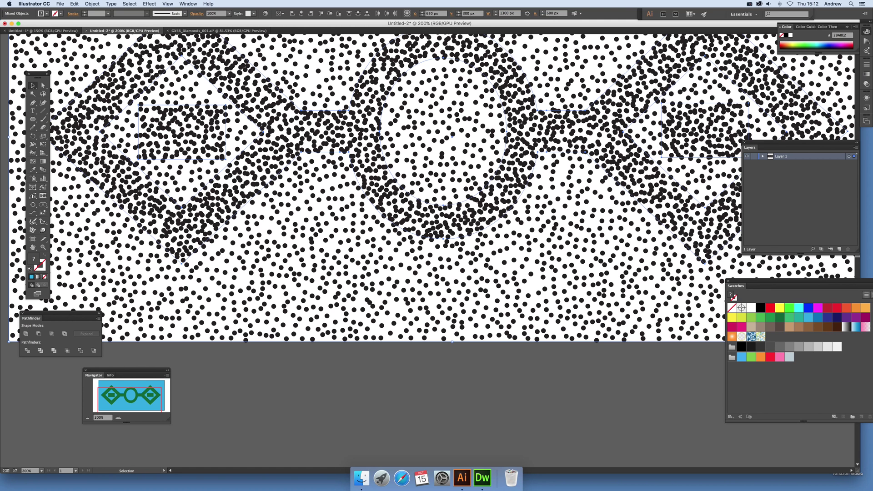
click(74, 4)
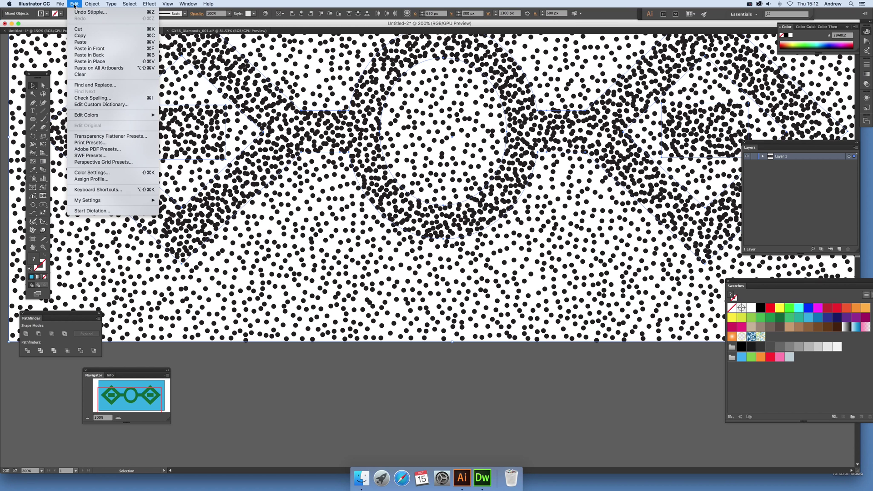
click(77, 12)
Reopen the Stipple settings from Effect > Stipplism.
click(131, 4)
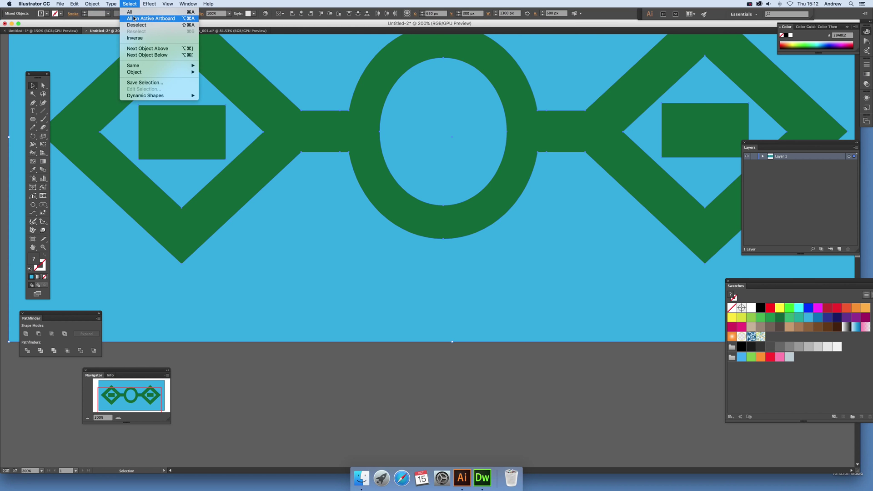
mouse_move(150, 5)
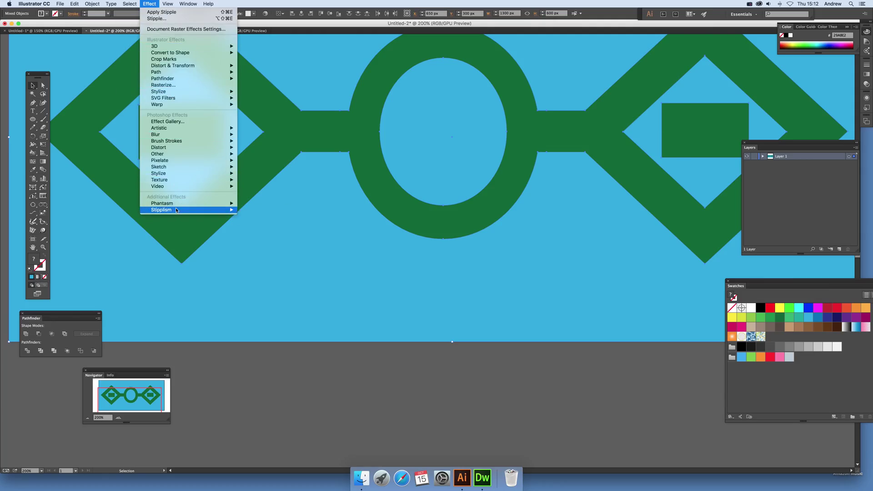
mouse_move(176, 209)
click(259, 214)
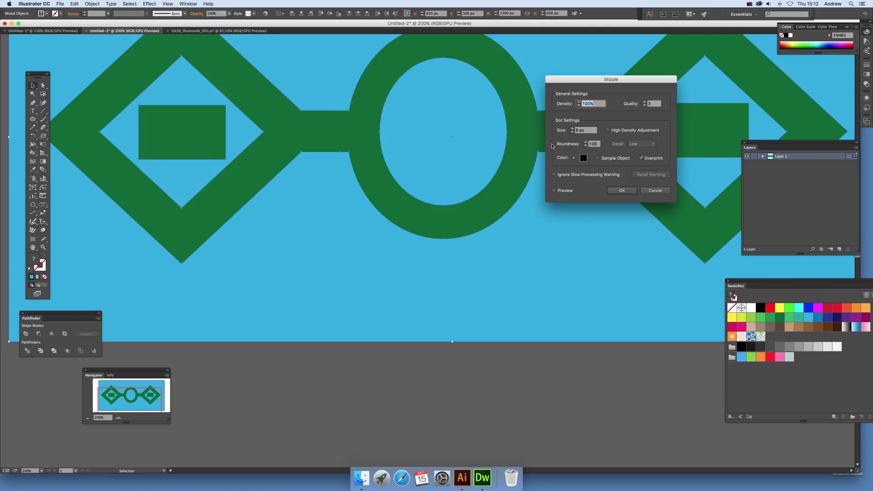
Turn on the preview and set the stipple density to 50%.
click(554, 191)
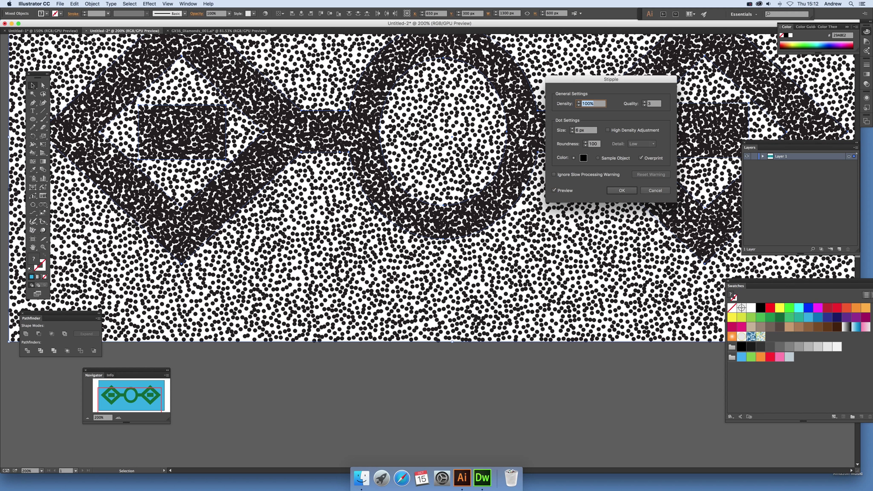
text(50)
key(Tab)
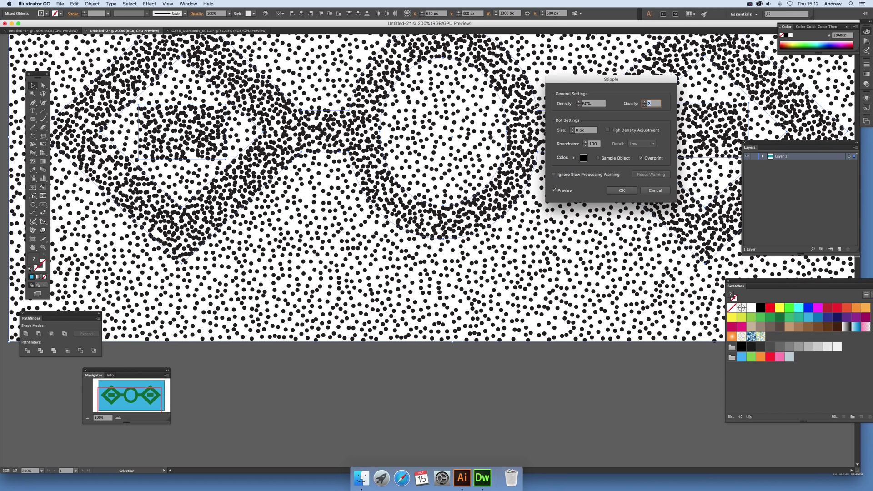
Try a dot roundness of 2, then return roundness to 100.
double_click(598, 144)
text(2)
key(Tab)
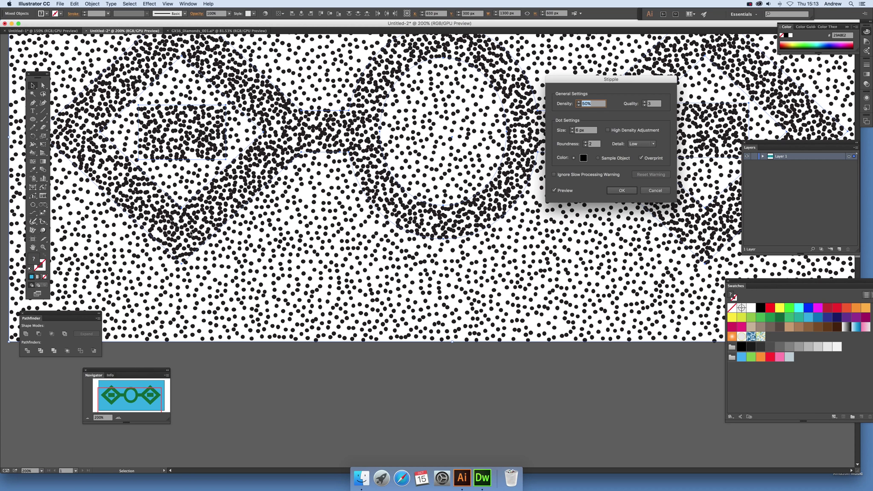
click(587, 145)
text(100)
key(Tab)
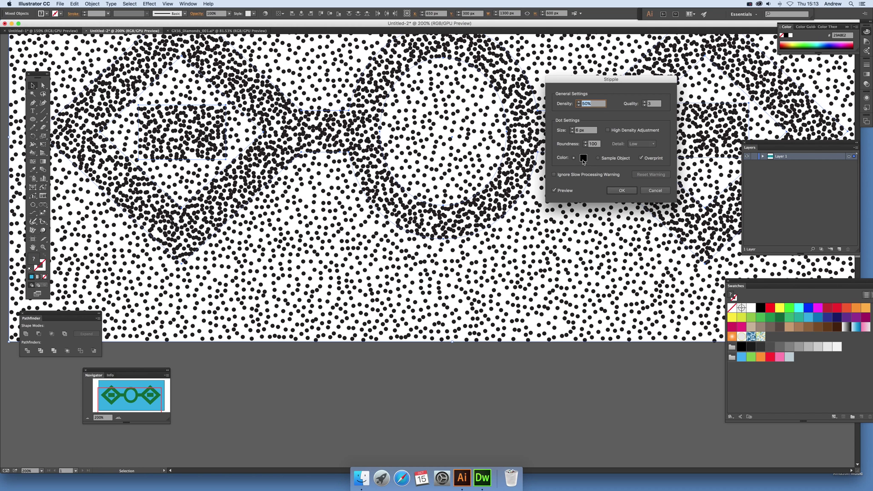
Change the stipple dot colour from black to pink F21654.
click(584, 159)
click(425, 207)
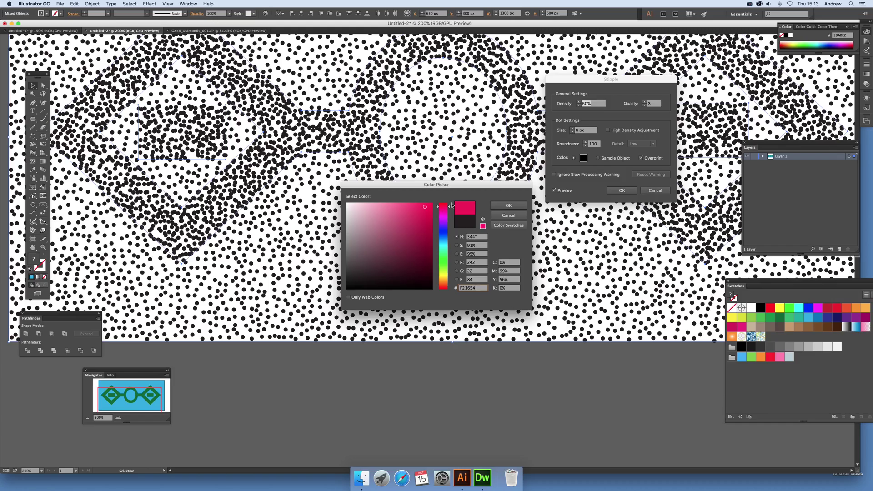
click(508, 206)
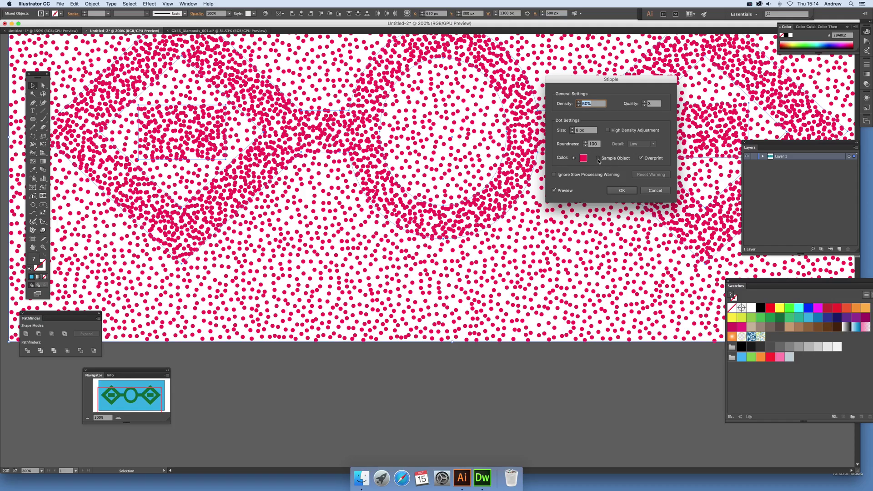
Switch the dot colour to Sample Object and apply the Stipple effect.
click(598, 159)
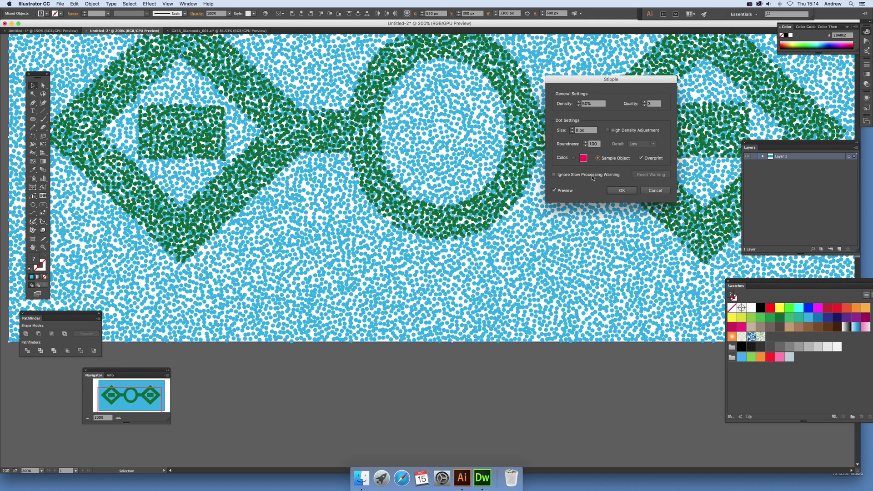
click(622, 190)
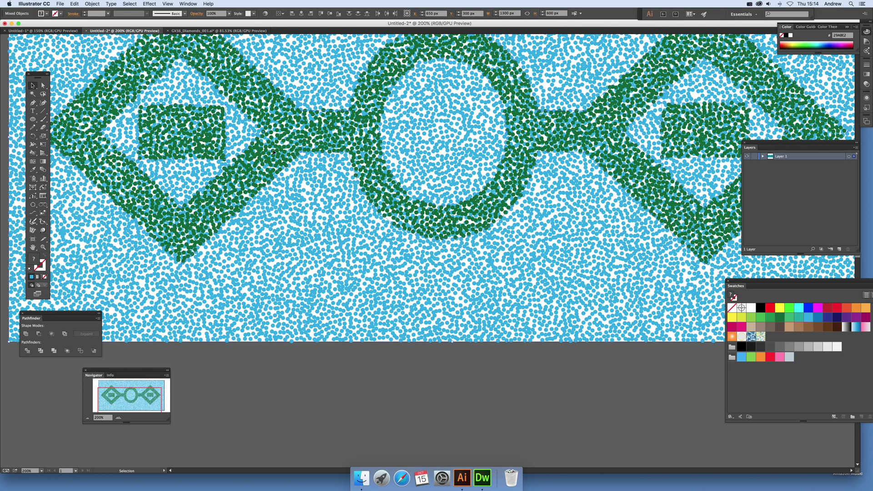
Hide selection edges, float the Appearance panel, and toggle the Stipple effect off and on.
key(super+h)
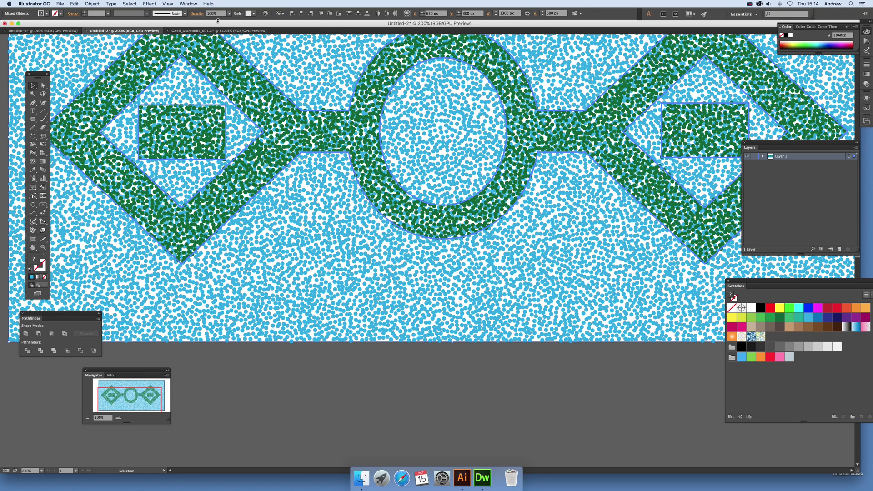
click(188, 4)
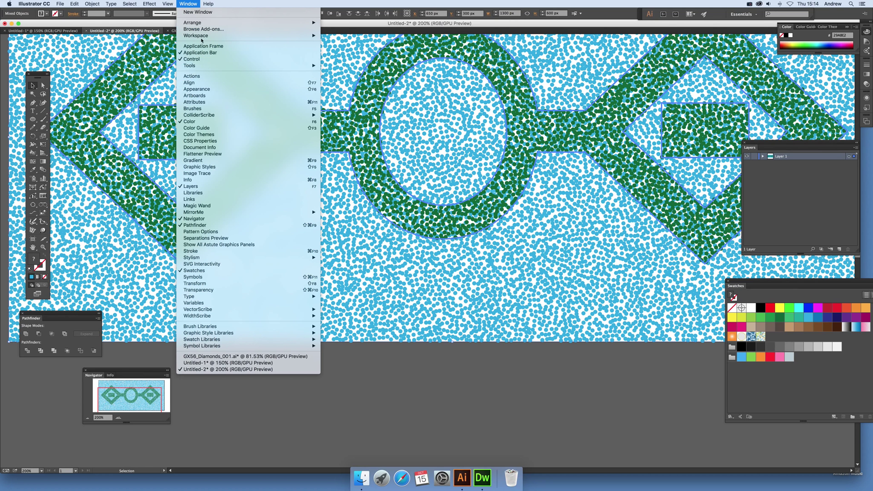
click(450, 73)
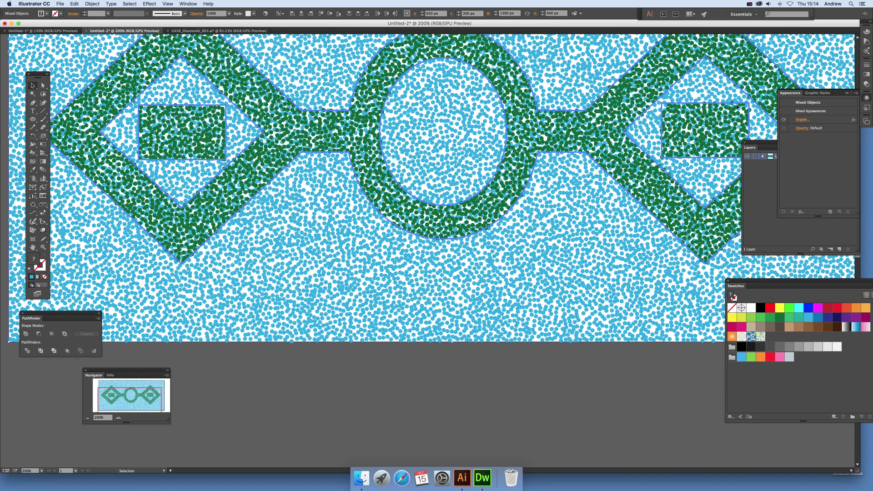
drag(789, 93, 595, 265)
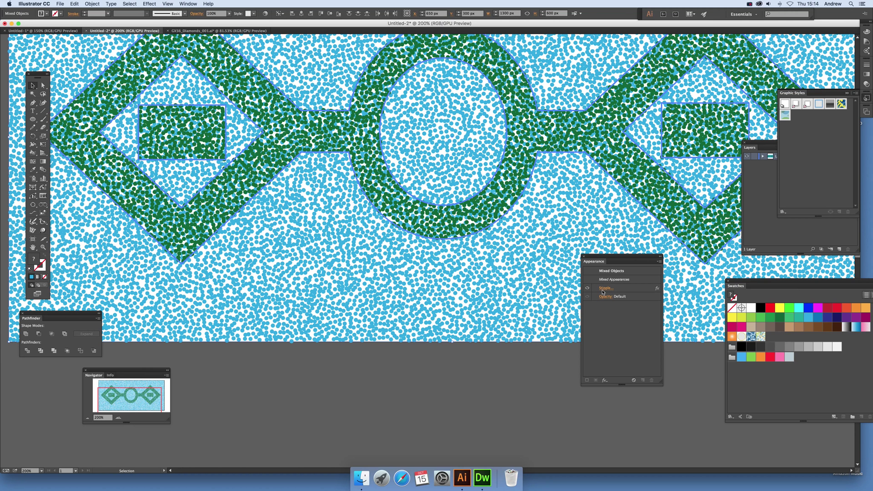
click(587, 289)
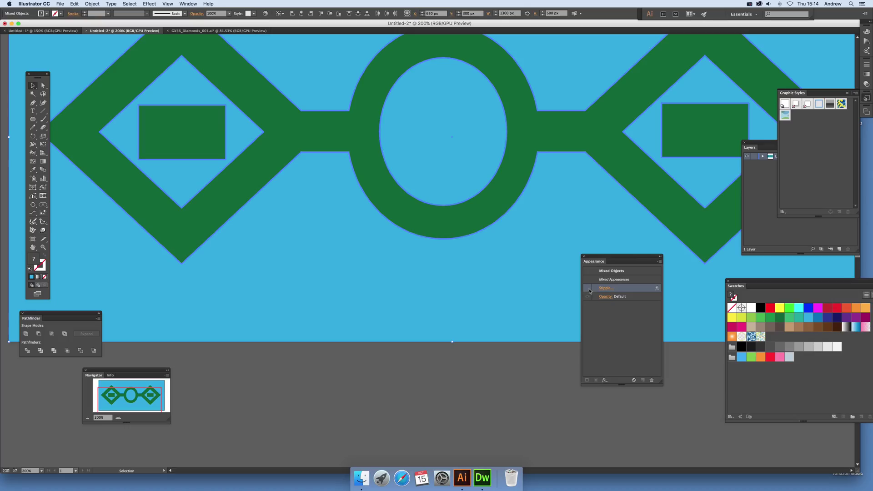
click(587, 289)
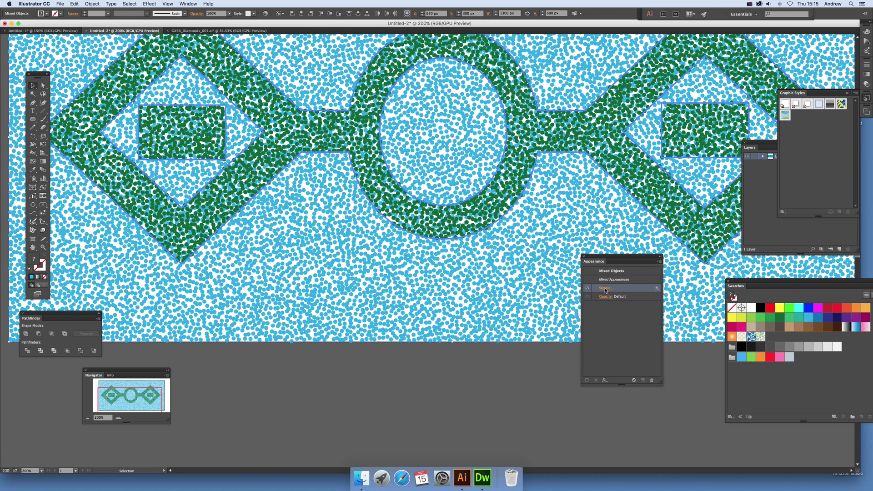
click(606, 288)
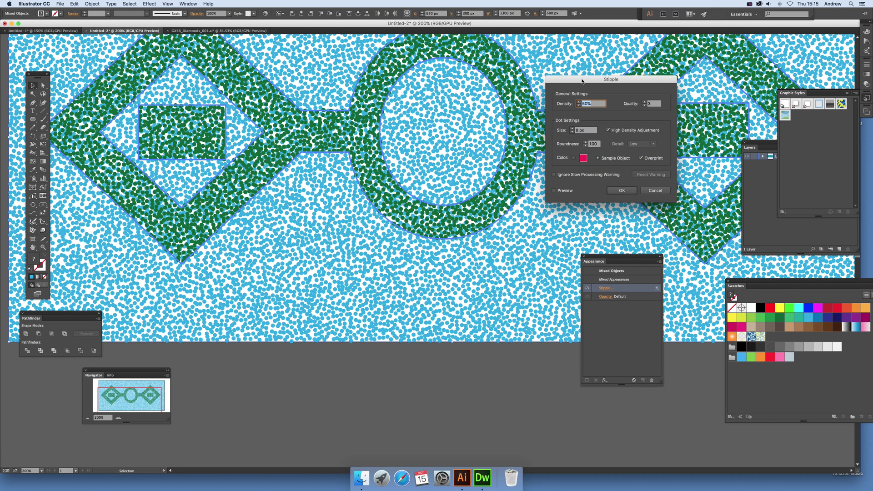
drag(572, 78, 540, 113)
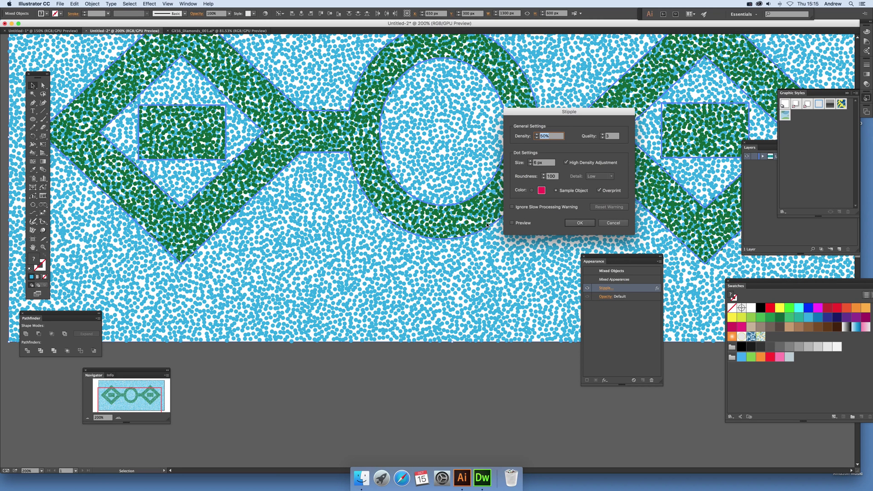
drag(567, 111, 584, 108)
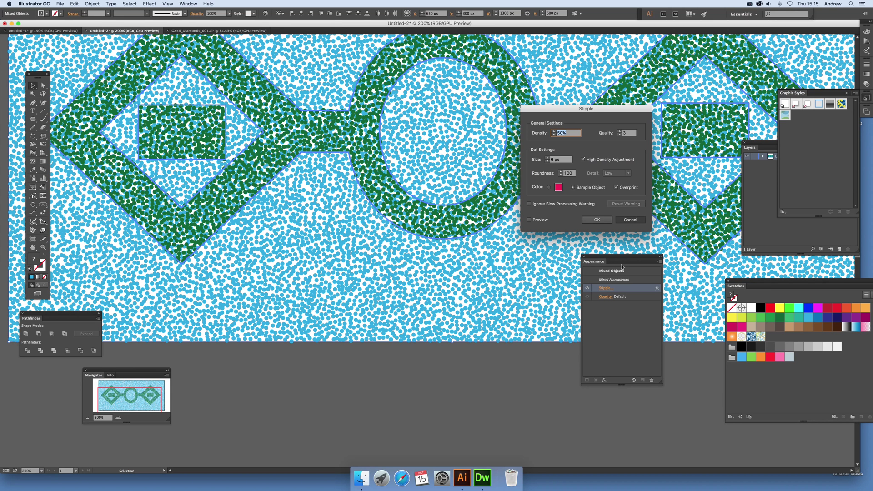
key(Return)
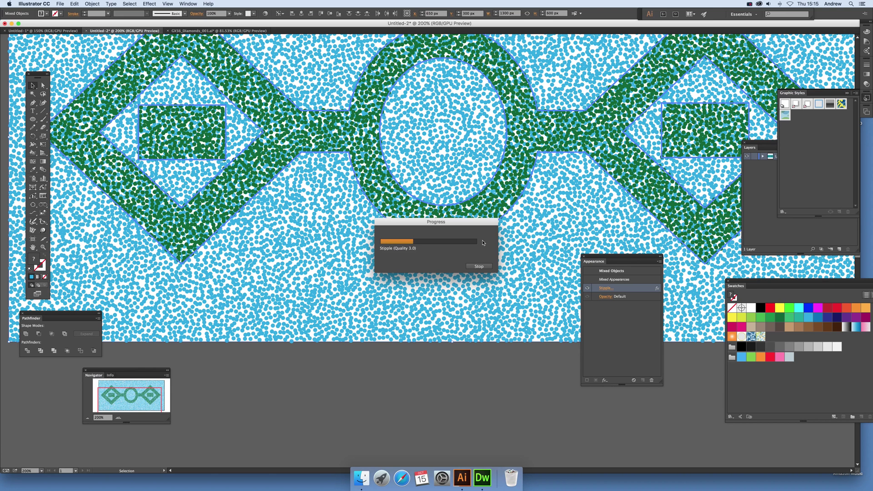